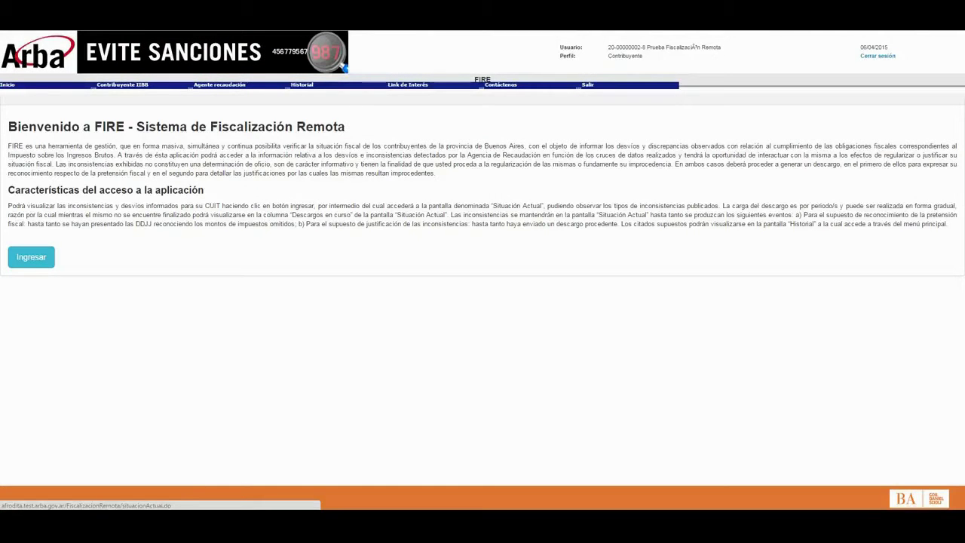
Highlight the mass, simultaneous verification wording, then enter Situación actual listing the detected inconsistencies
drag(143, 145, 279, 145)
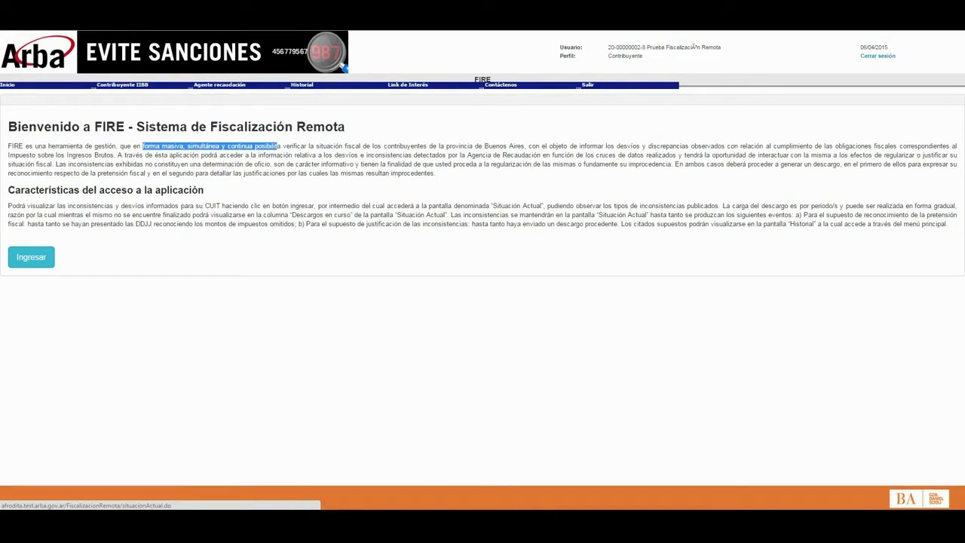
click(31, 257)
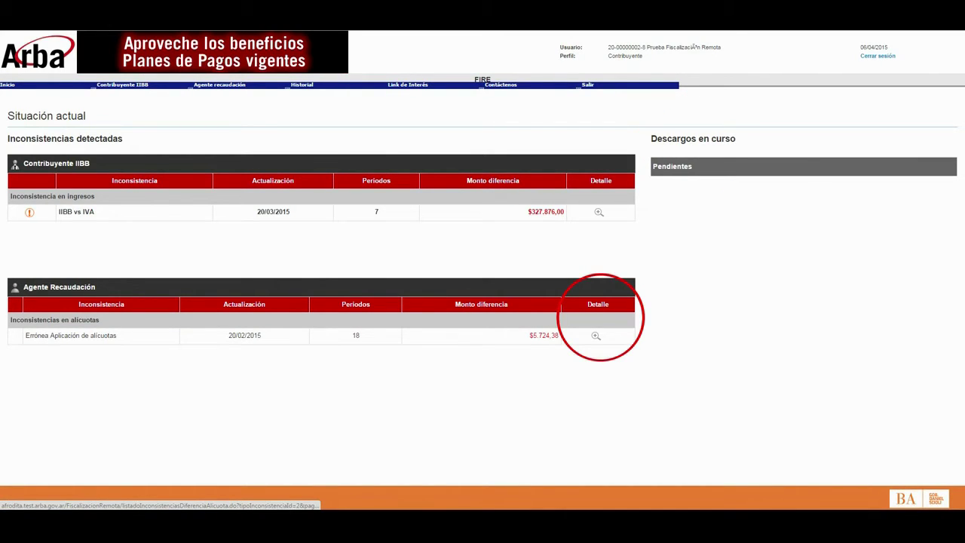
Open the Errónea Aplicación de alícuotas details with declared versus adjusted perceptions per period
click(596, 336)
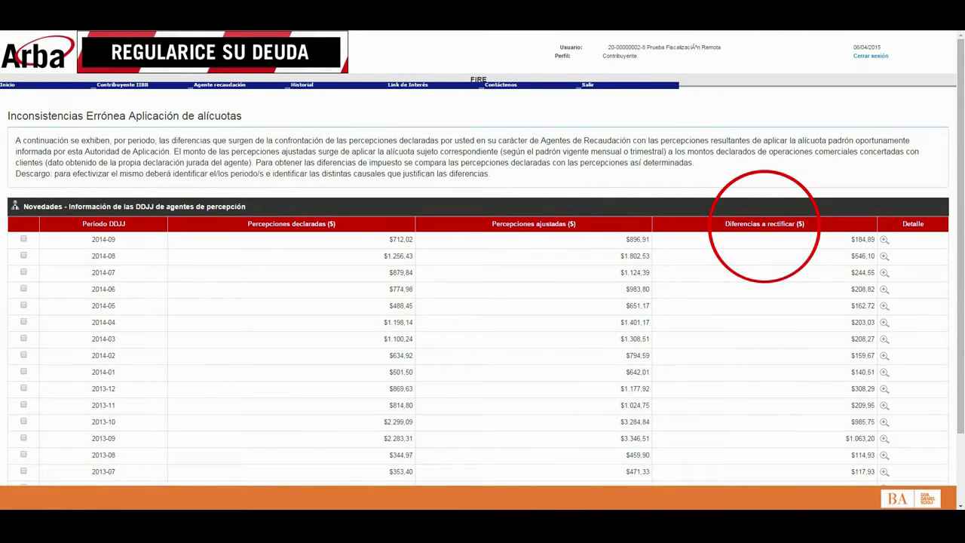
Scroll down the IIBB vs IVA inconsistencies page toward period 2014-06
scroll(482, 266, down, 3)
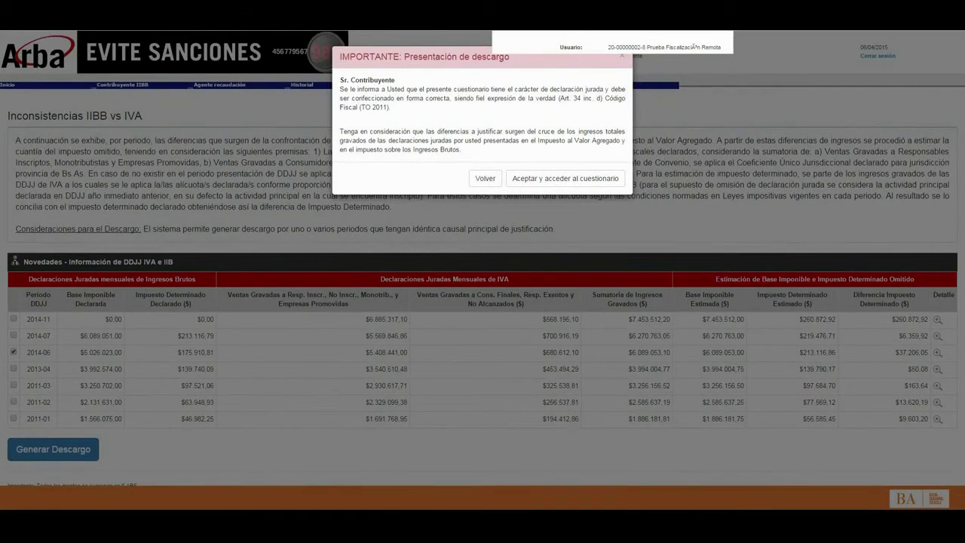
Accept the IMPORTANTE sworn-declaration notice, opening the 2014/06 questionnaire due 2015-04-07
drag(489, 89, 607, 89)
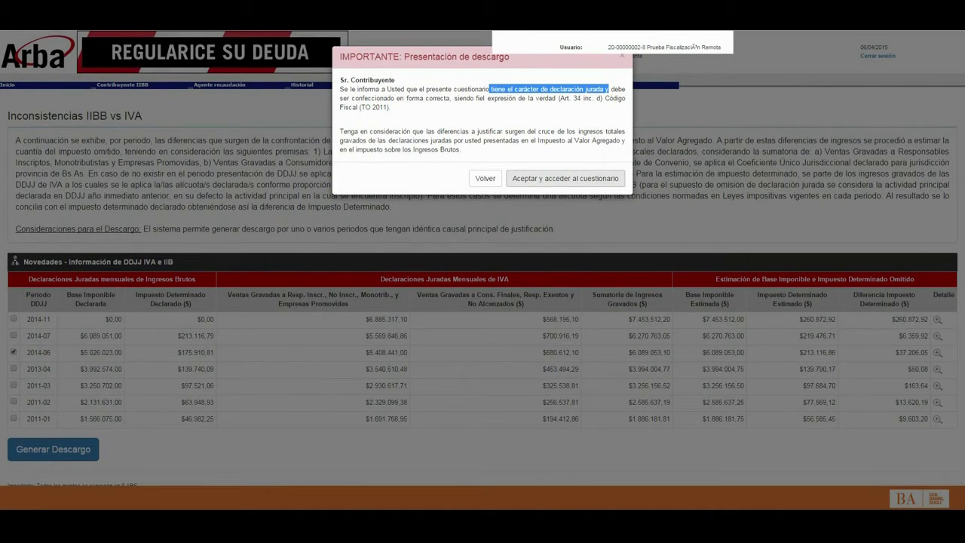
click(564, 178)
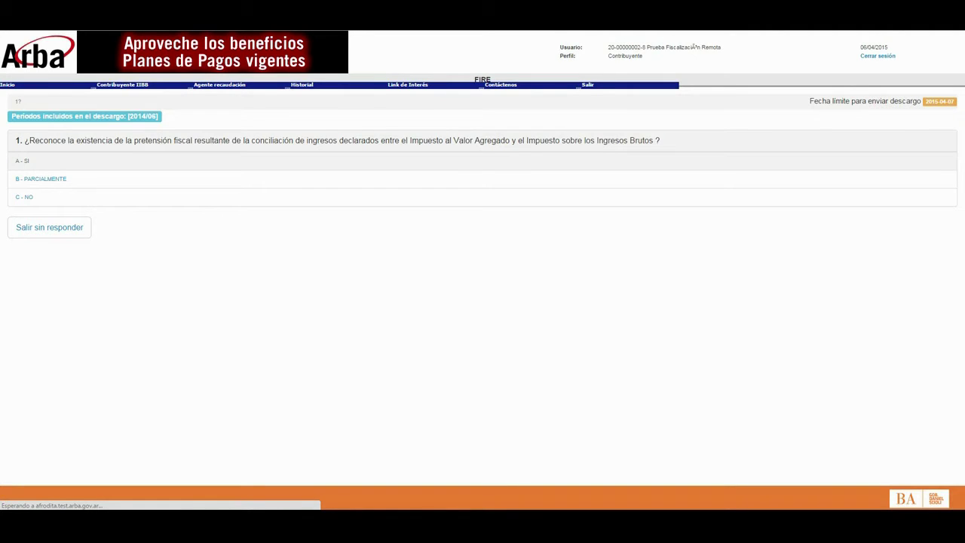
Mark question 1 as SI and question 2 as NO, submit the descargo, and review the response note
click(22, 161)
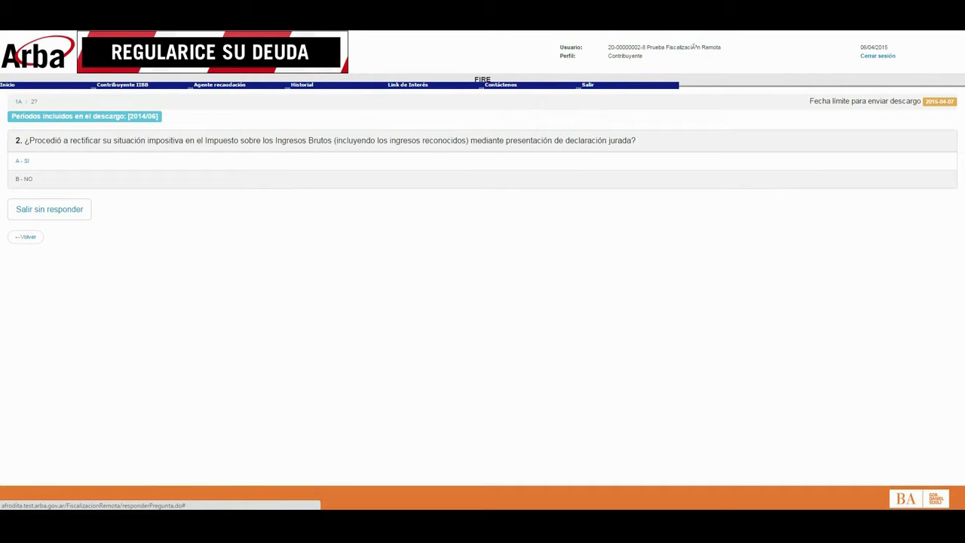
click(66, 179)
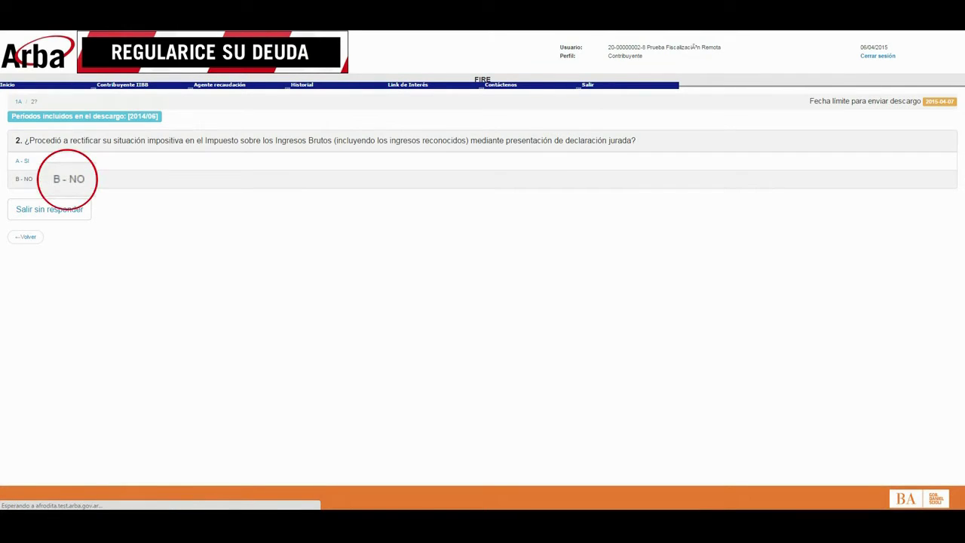
click(461, 182)
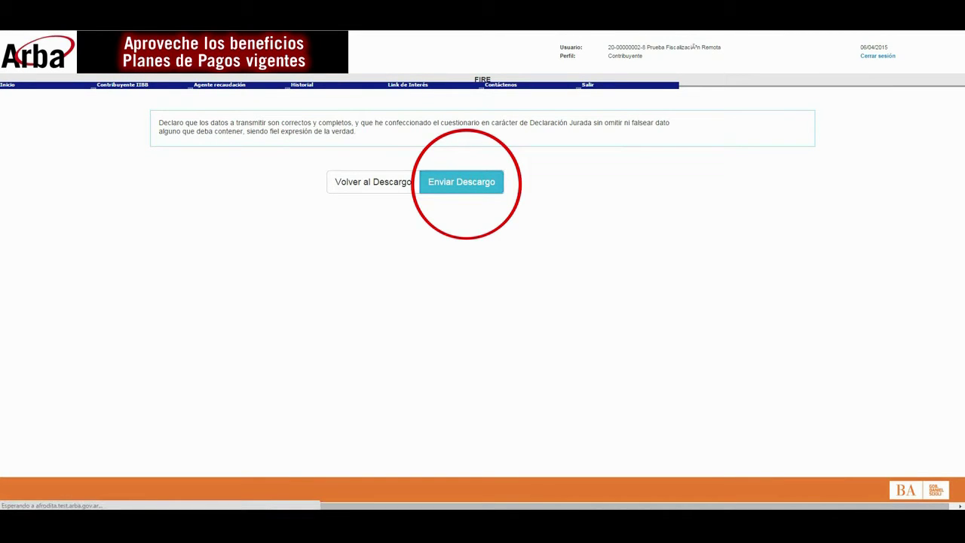
drag(386, 203, 761, 203)
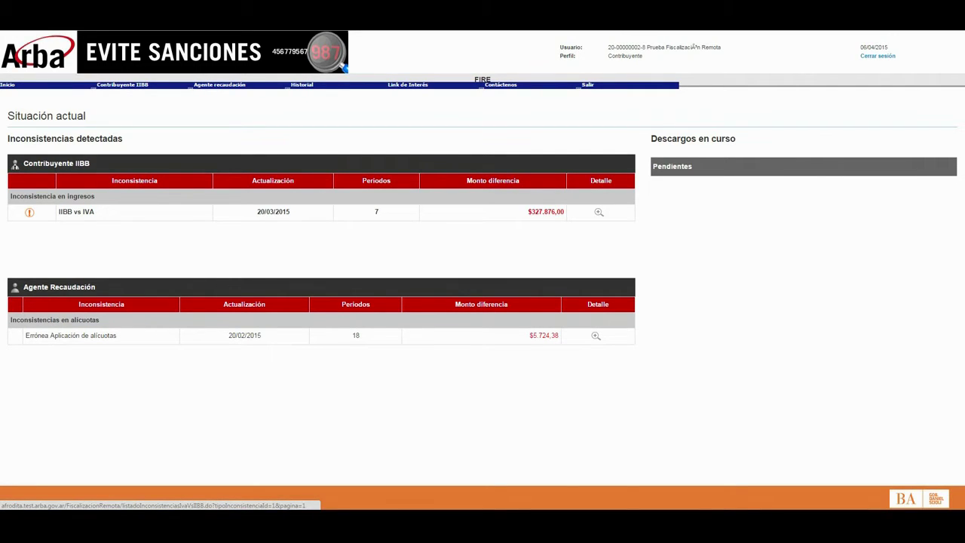
Generate an IIBB vs IVA descargo for period 2014-07 and accept the sworn-declaration notice
click(598, 212)
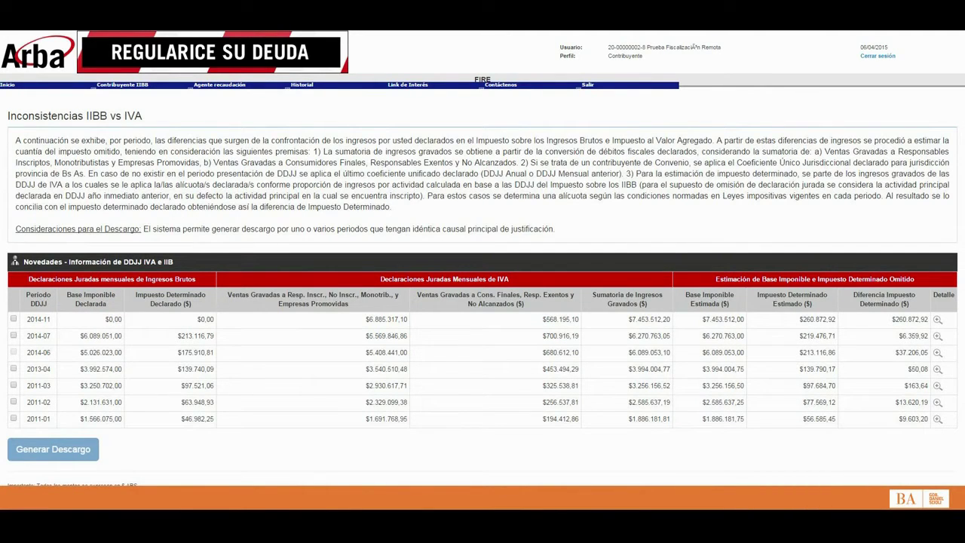
click(13, 335)
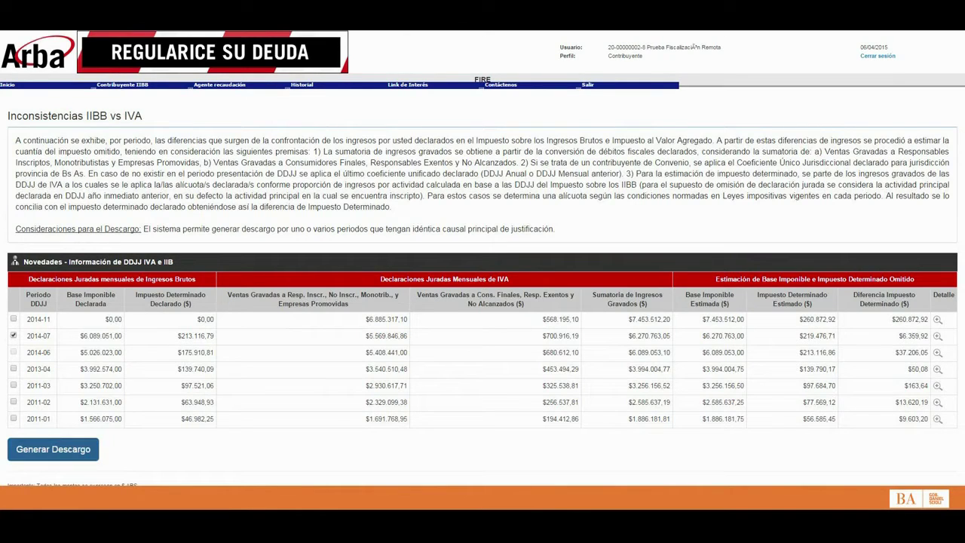
click(53, 449)
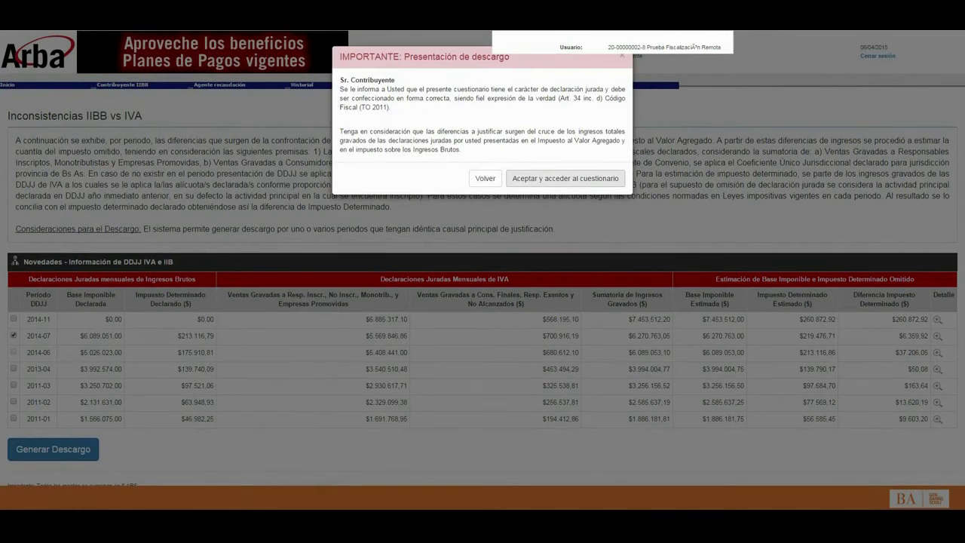
click(565, 178)
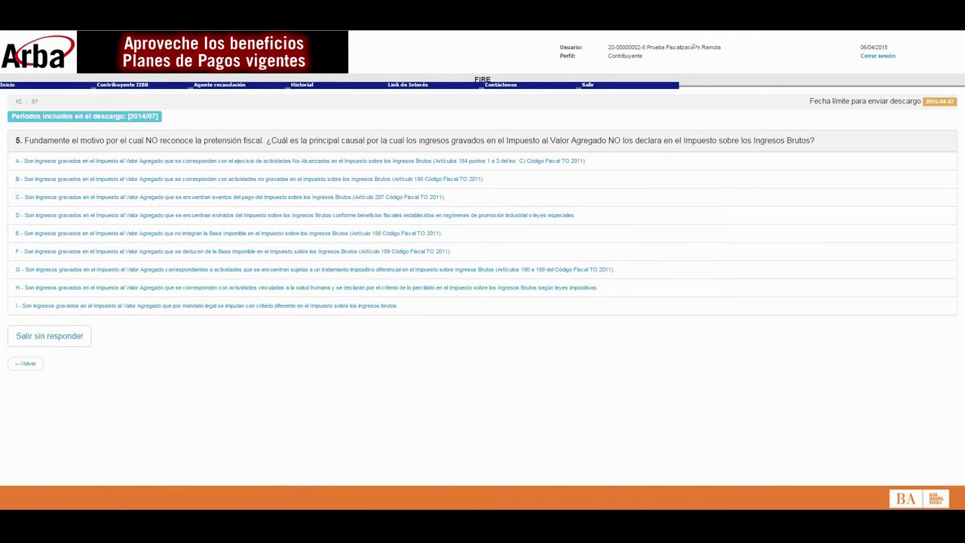
Answer question 5 with option B: activities not taxed under Ingresos Brutos, Artículo 186
drag(309, 140, 364, 140)
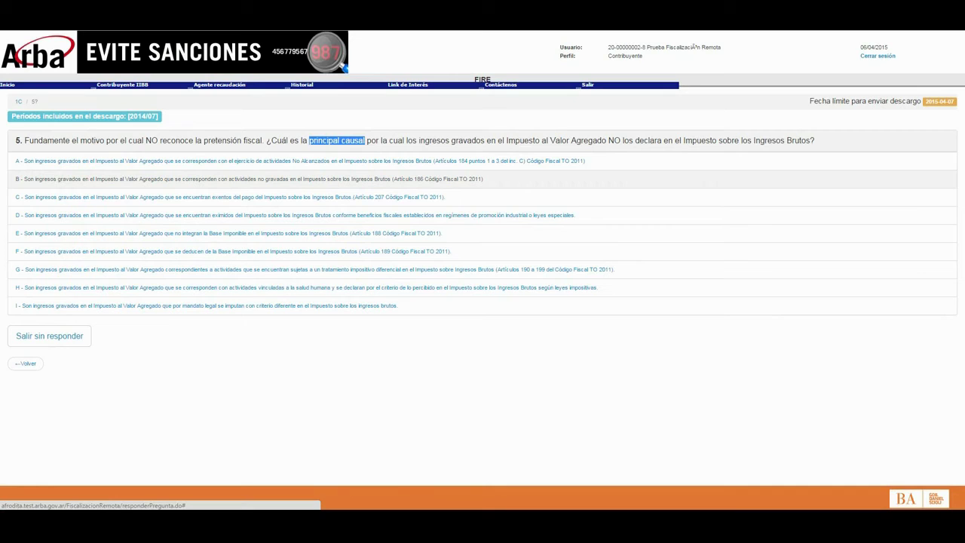
click(249, 179)
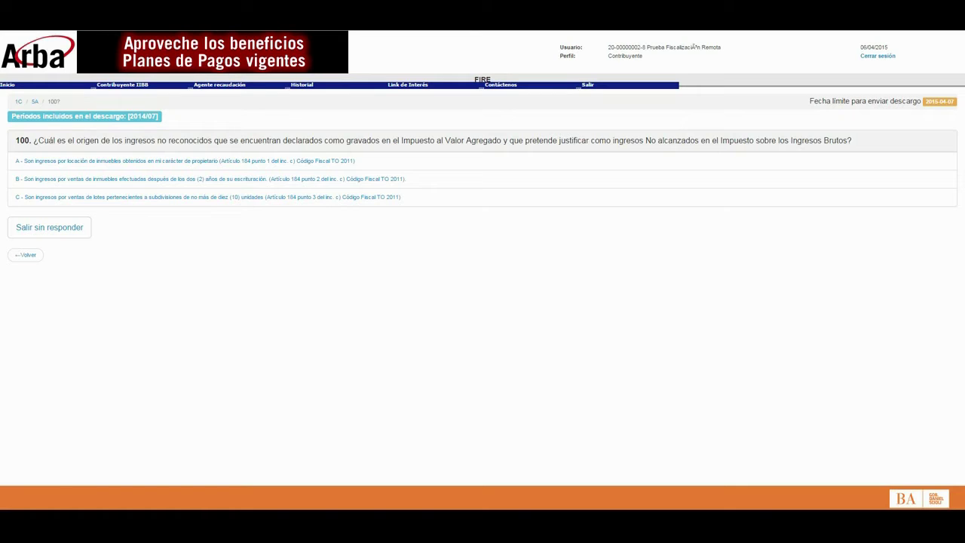
Answer question 100 with option A: income from renting out owned properties
drag(74, 140, 153, 141)
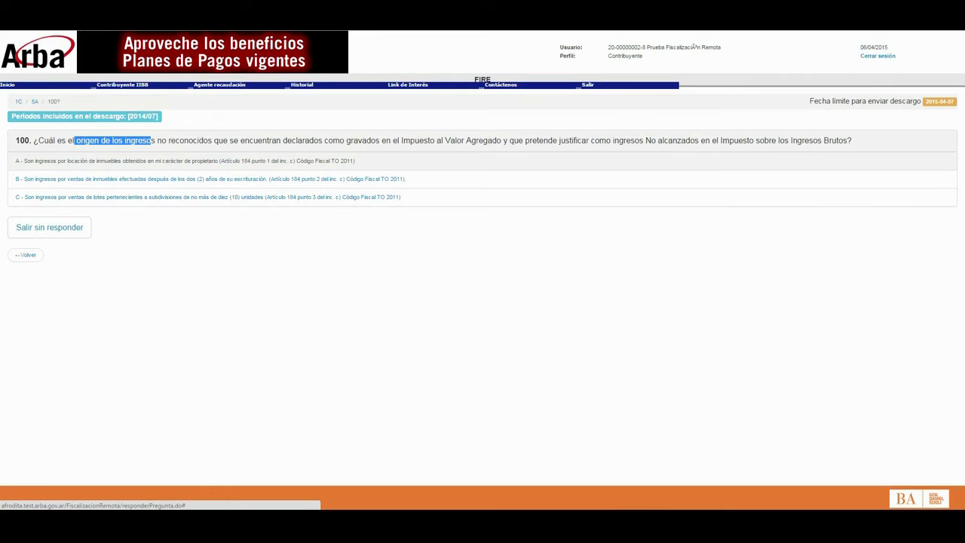
click(113, 161)
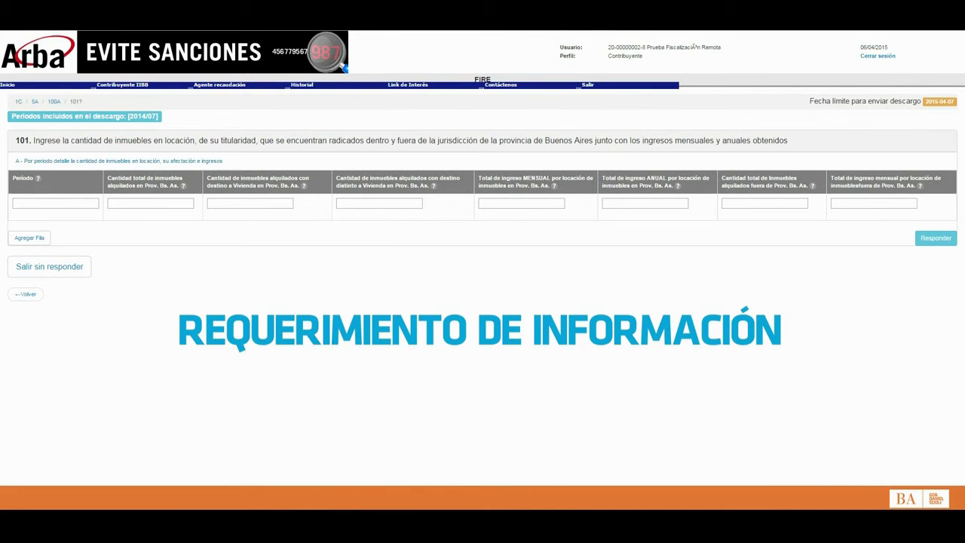
Fill question 101's row with period 2014/07, 1 property, 1 for housing, 0 non-housing
click(55, 203)
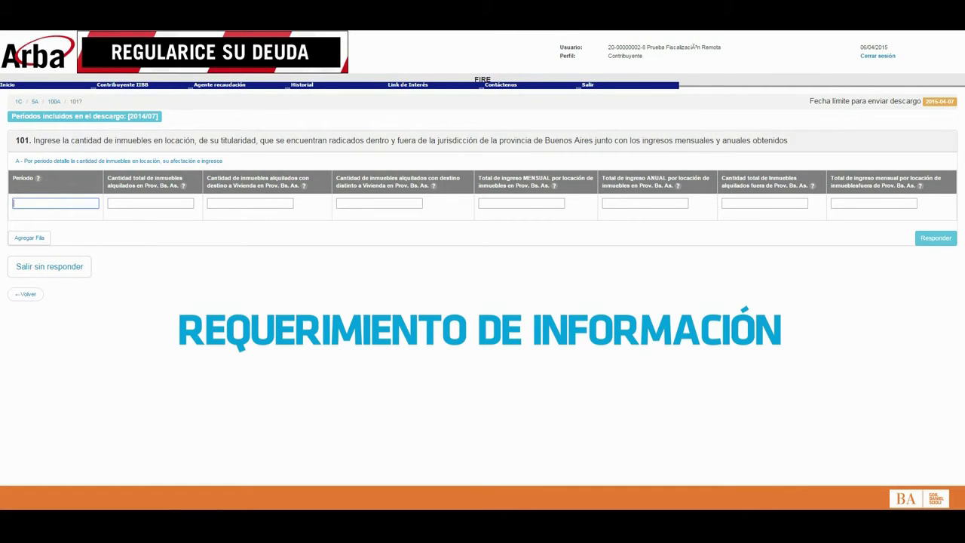
text(2014/07)
click(150, 202)
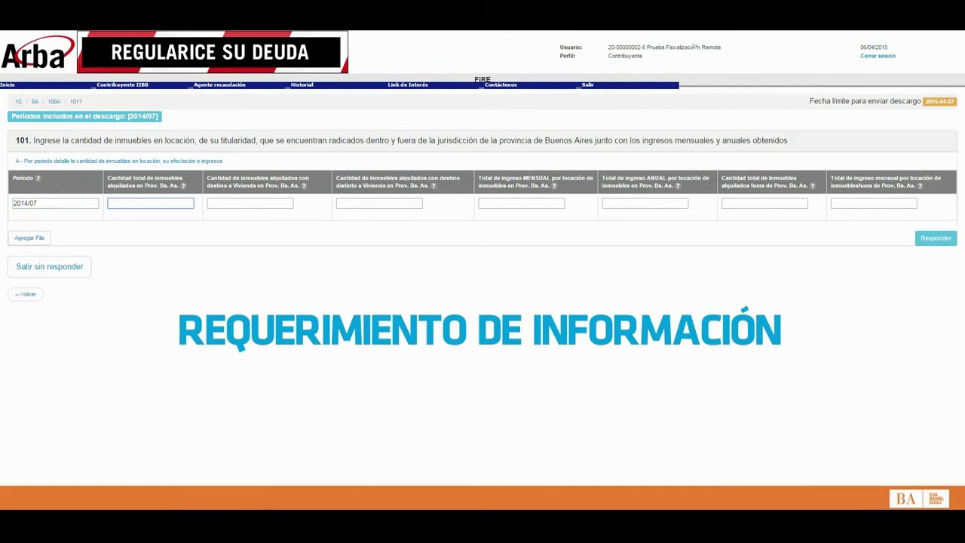
text(1)
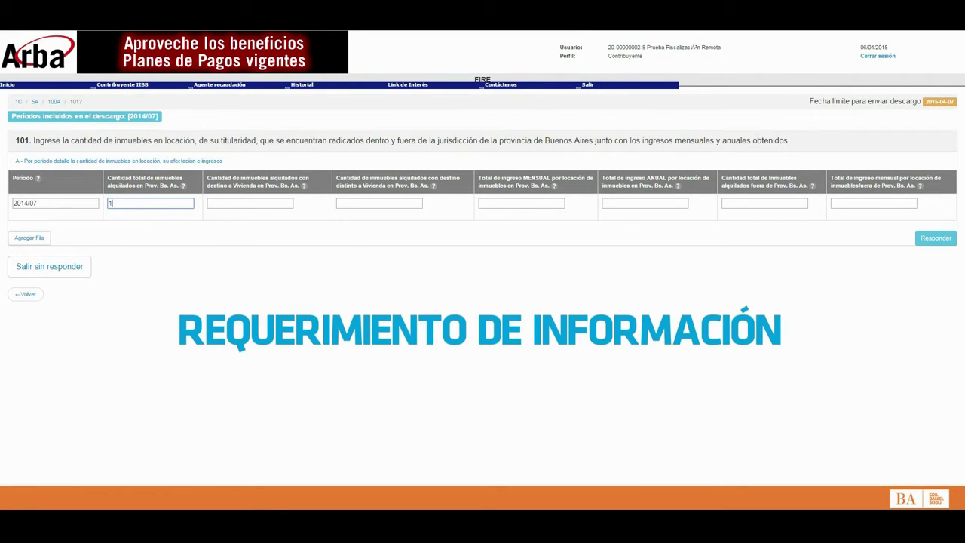
click(249, 203)
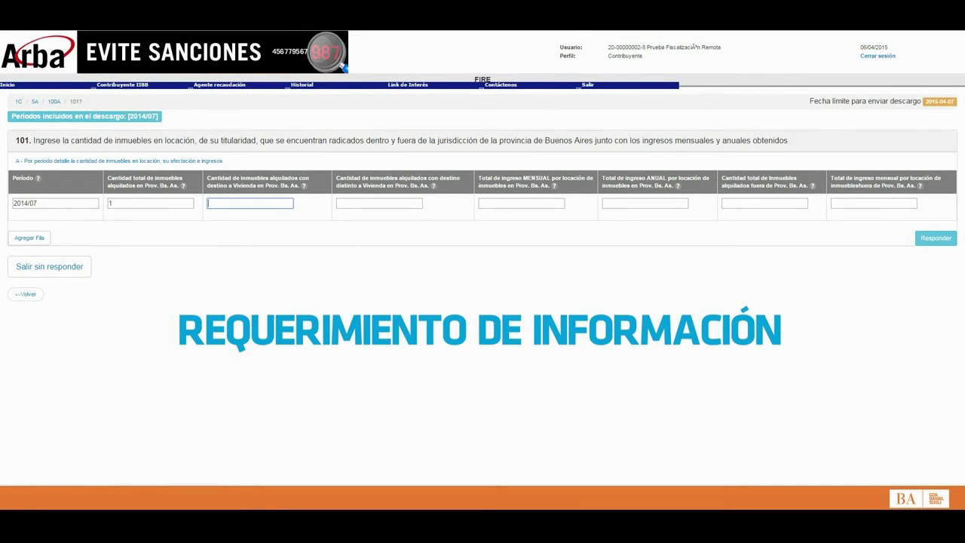
click(379, 203)
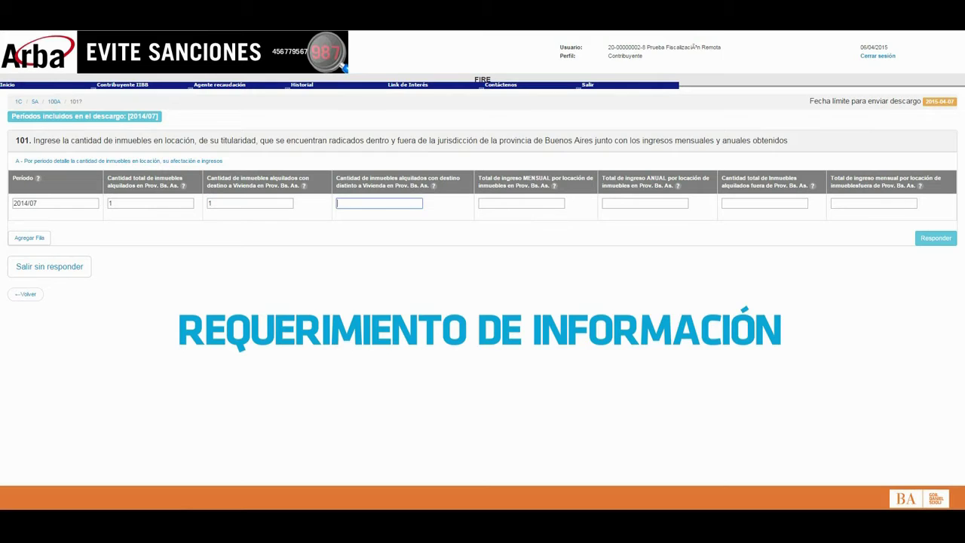
text(0)
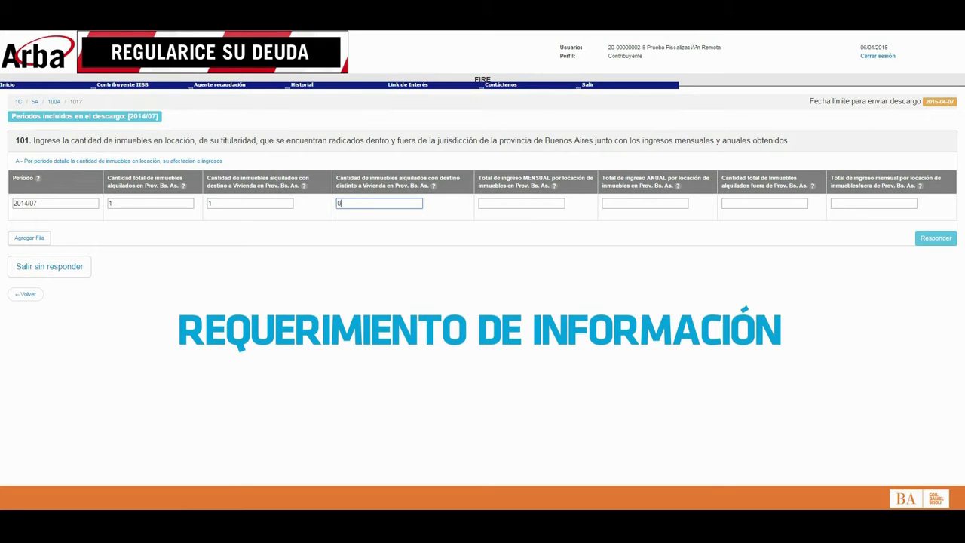
Enter 10000 monthly and 120000 annual rental income, 0 outside the province, and submit
click(521, 203)
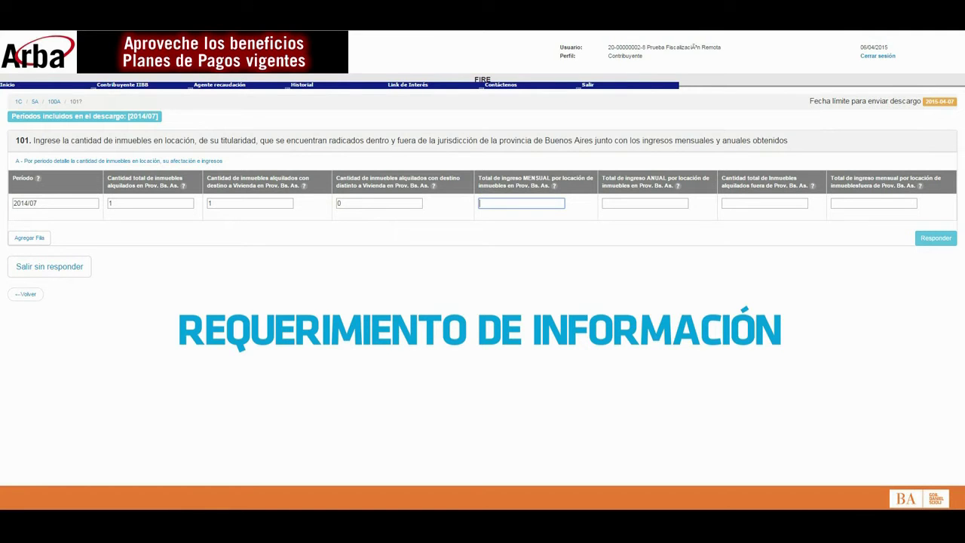
text(1000)
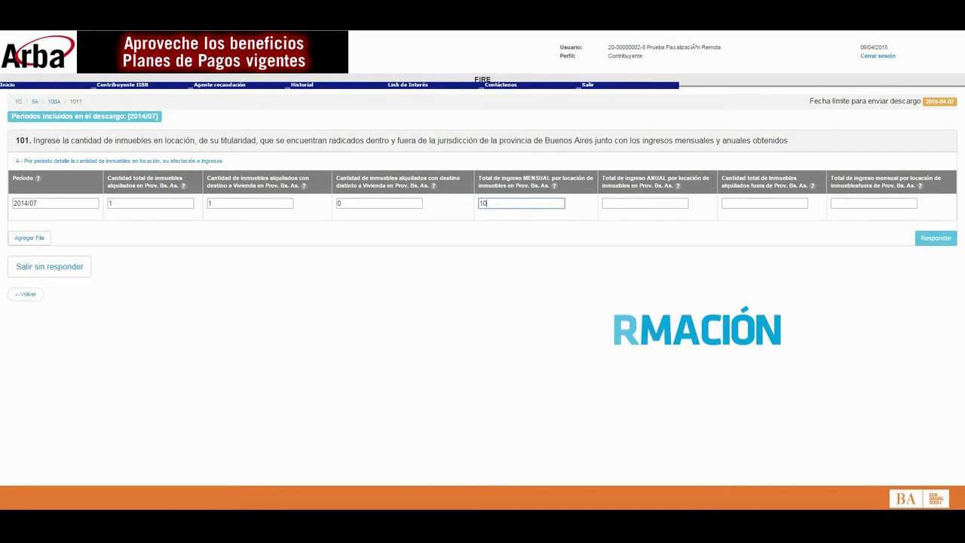
text(0)
key(Tab)
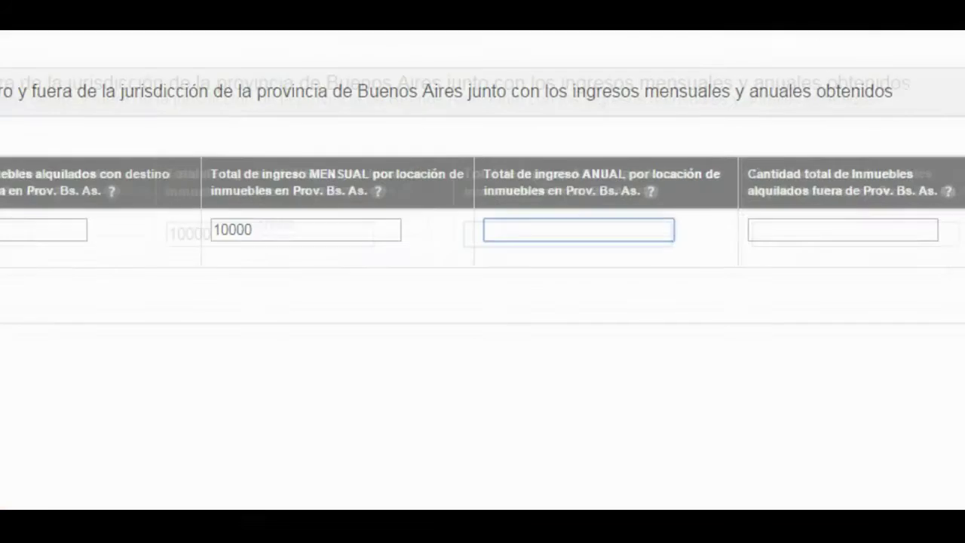
text(120)
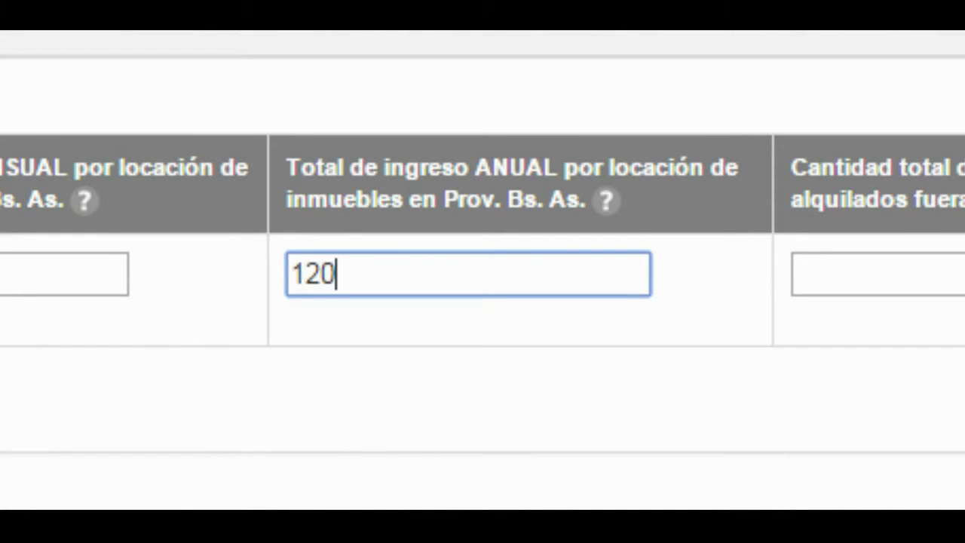
text(000)
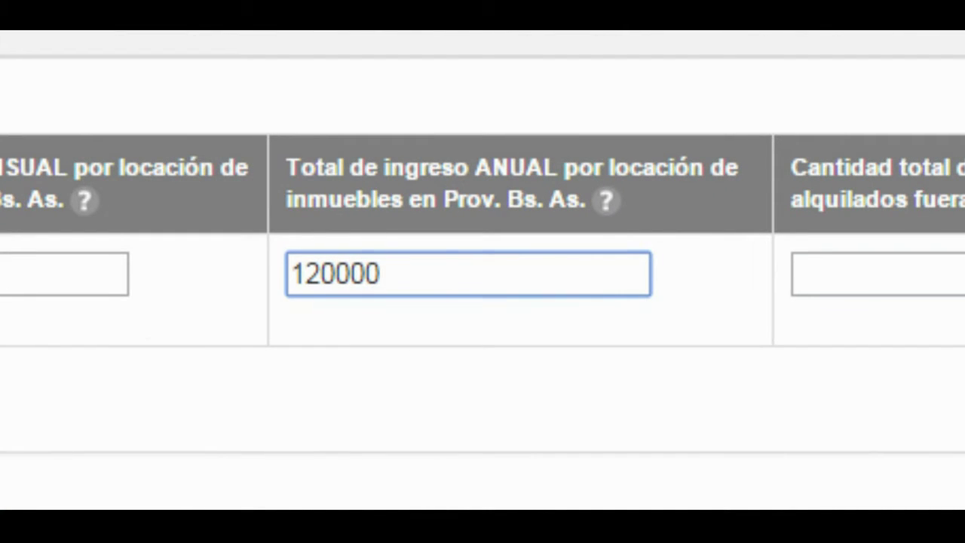
key(Tab)
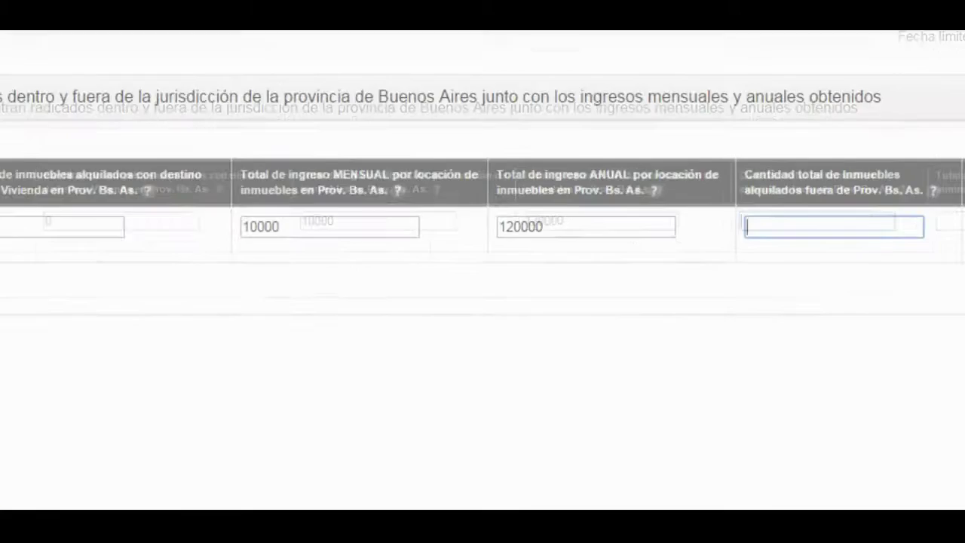
text(0)
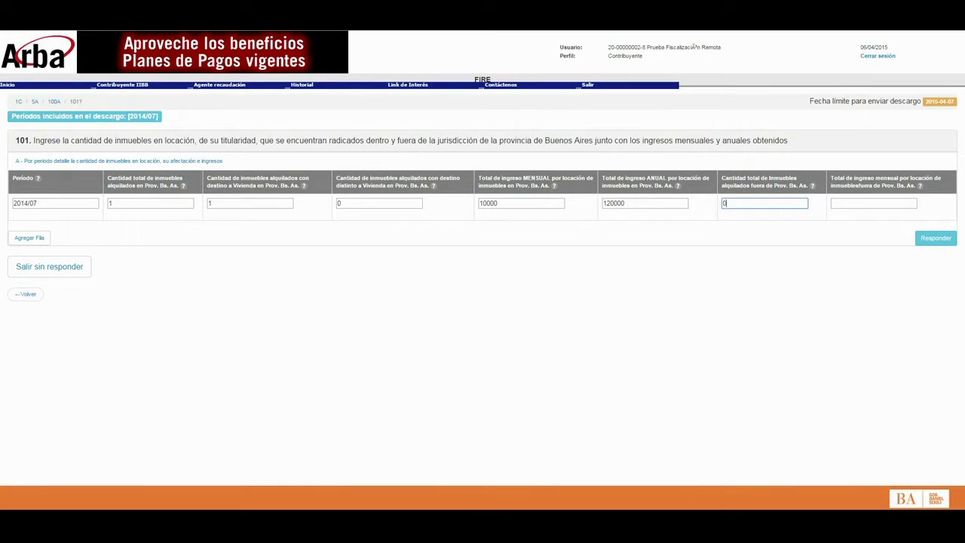
key(Tab)
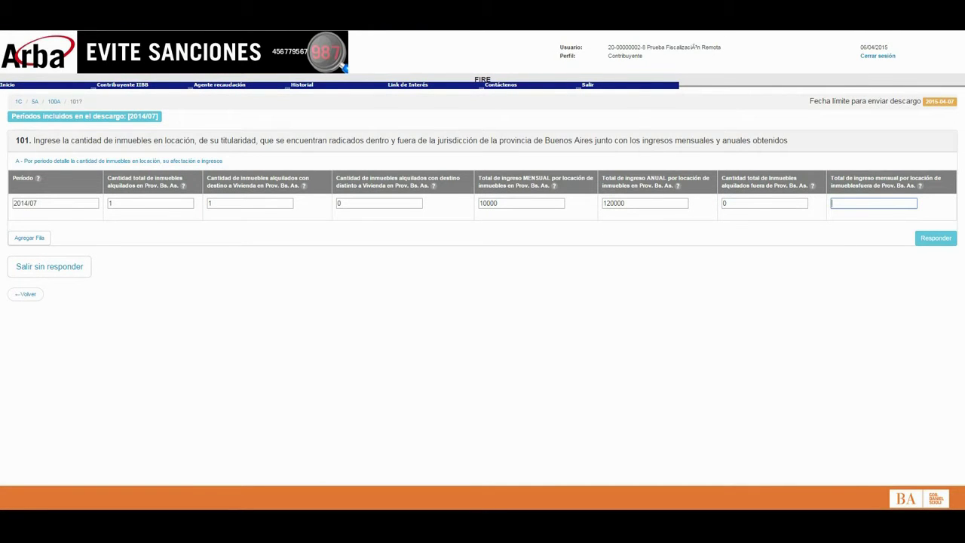
text(0)
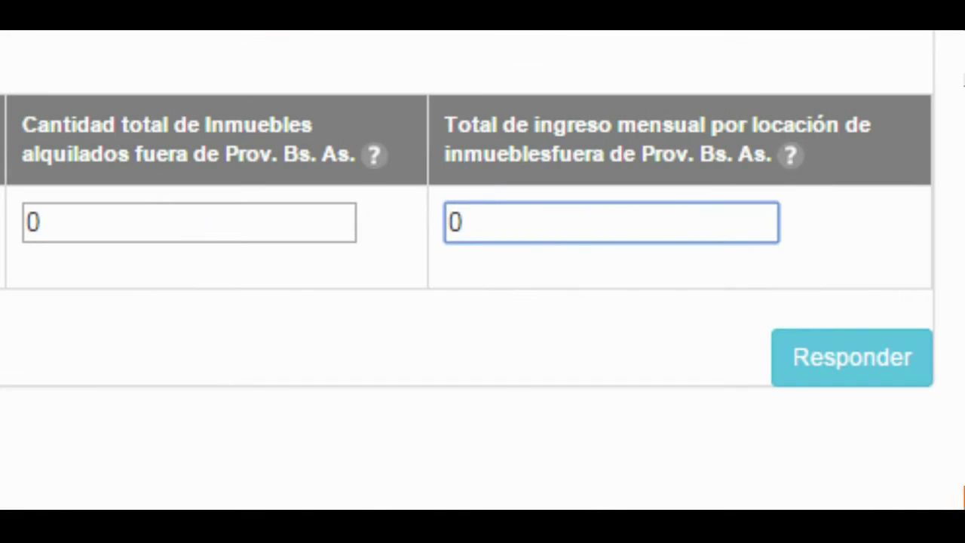
key(Return)
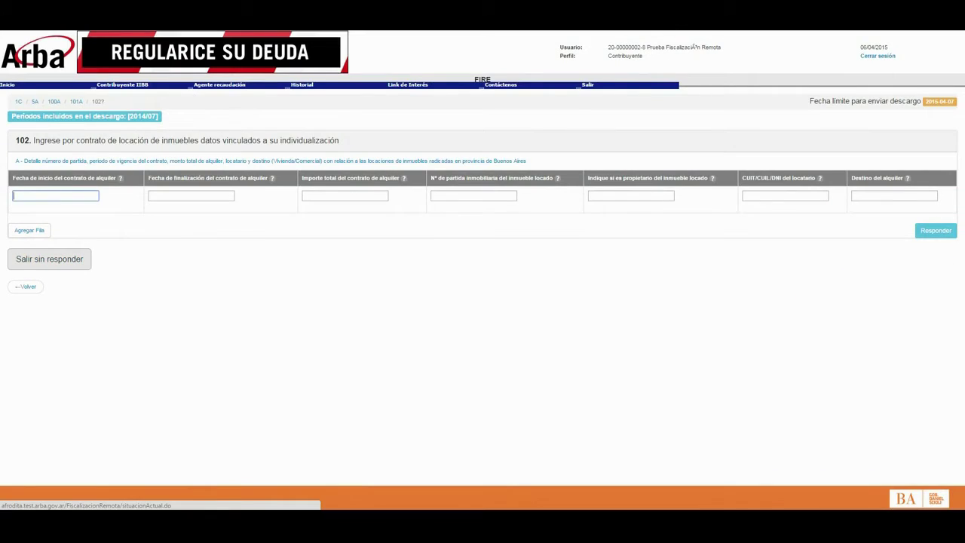
Enter the rental contract dates 01/06/2012 to 00/05/2015 and the following field's value
text(01/06/2012)
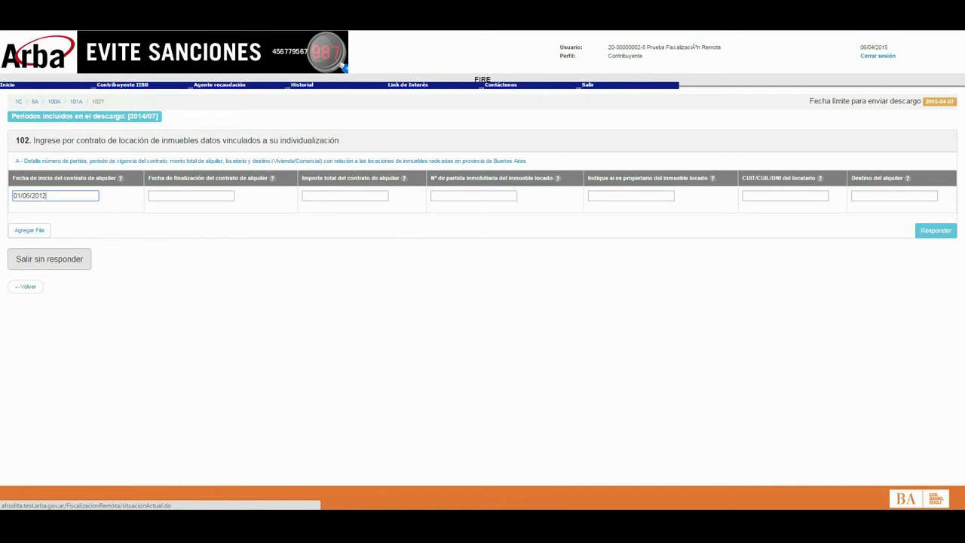
click(191, 195)
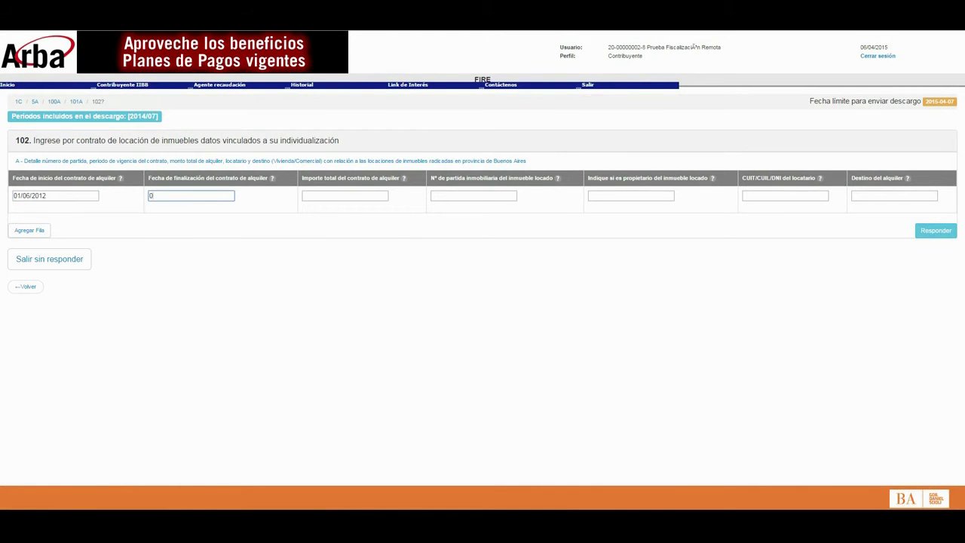
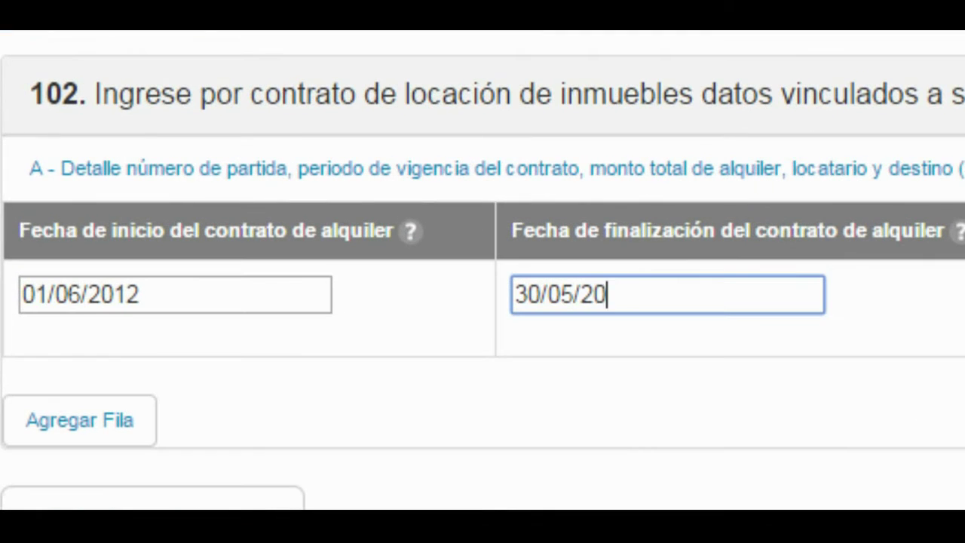
key(Tab)
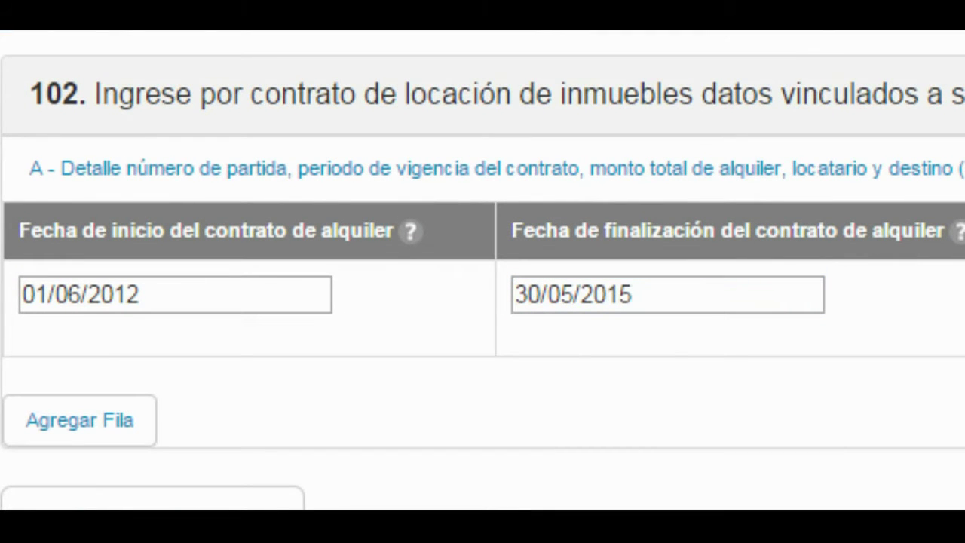
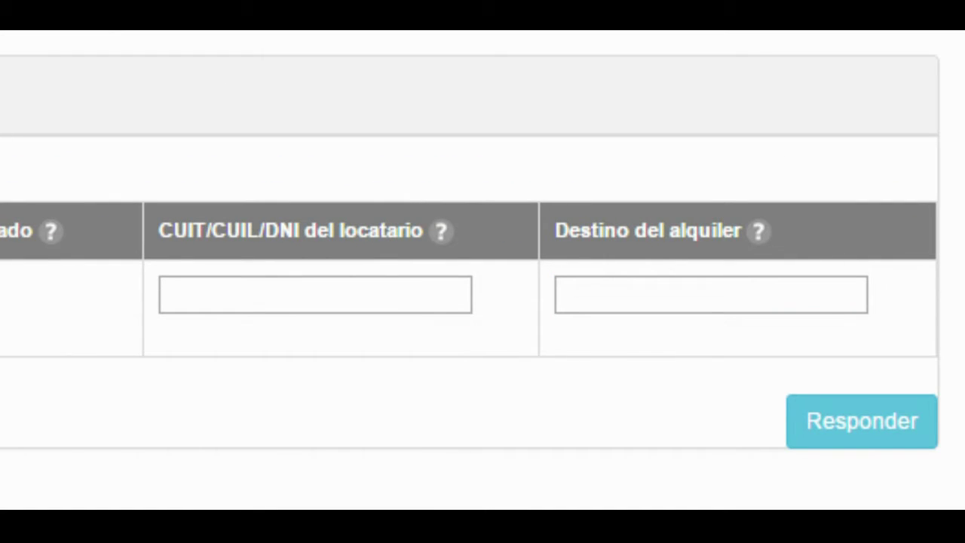
Enter the tenant's CUIT and choose Vivienda as the rental destination, submitting question 102
click(163, 294)
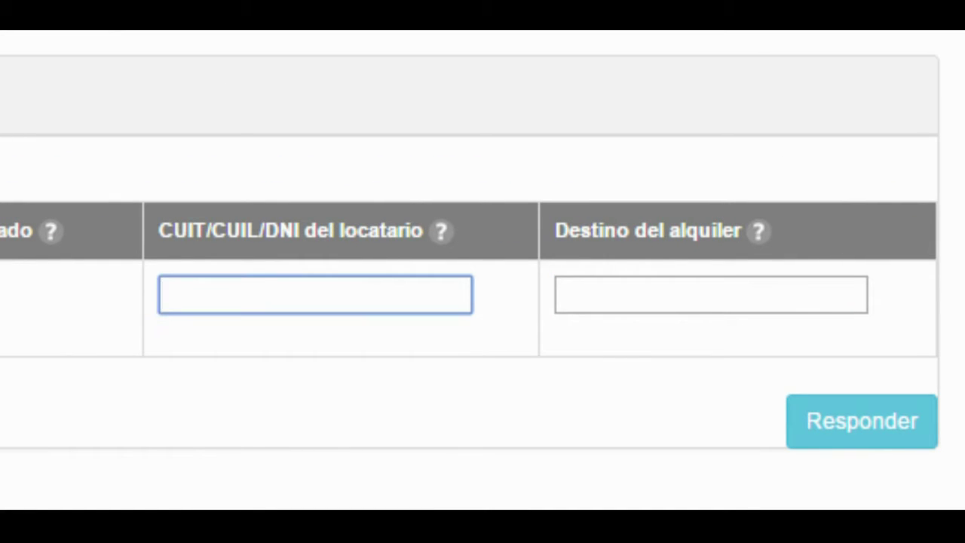
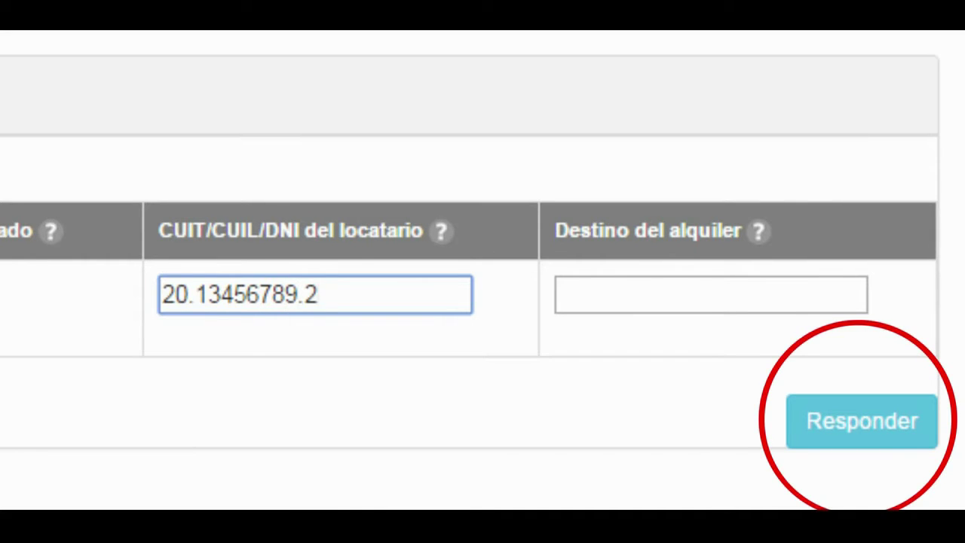
click(562, 294)
text(v)
key(Return)
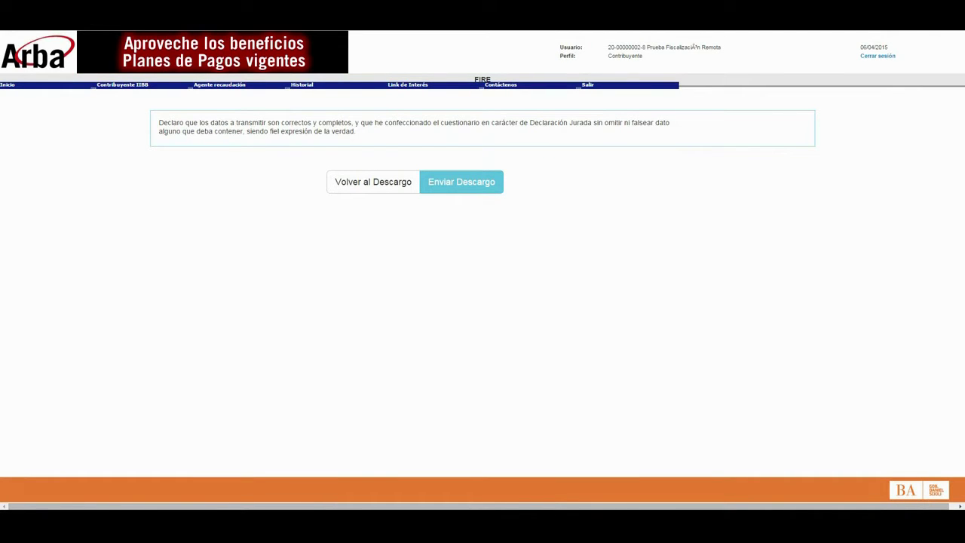
Submit the descargo as a sworn declaration and return to Situación actual
click(468, 184)
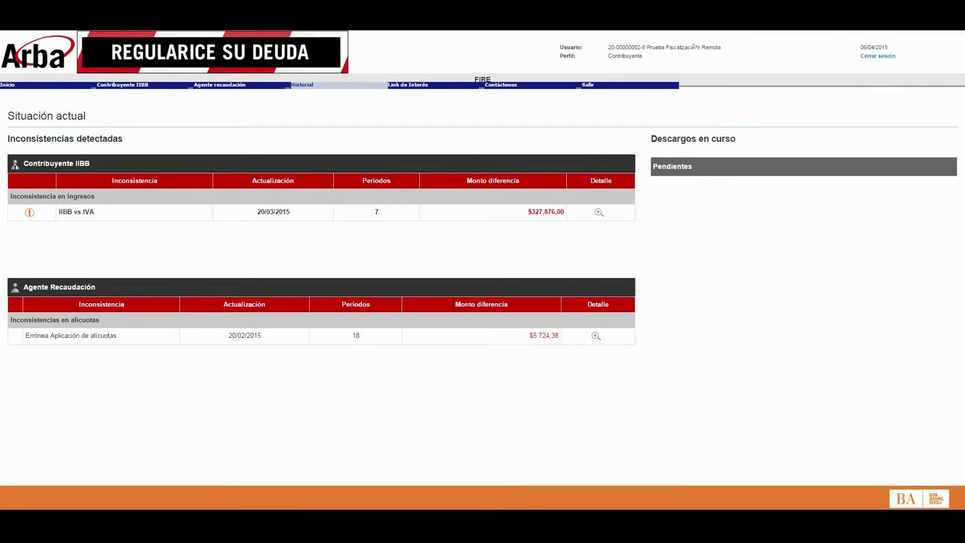
Open the IIBB vs IVA inconsistency periods, unmark 2014-07 and mark only 2013-04
click(302, 84)
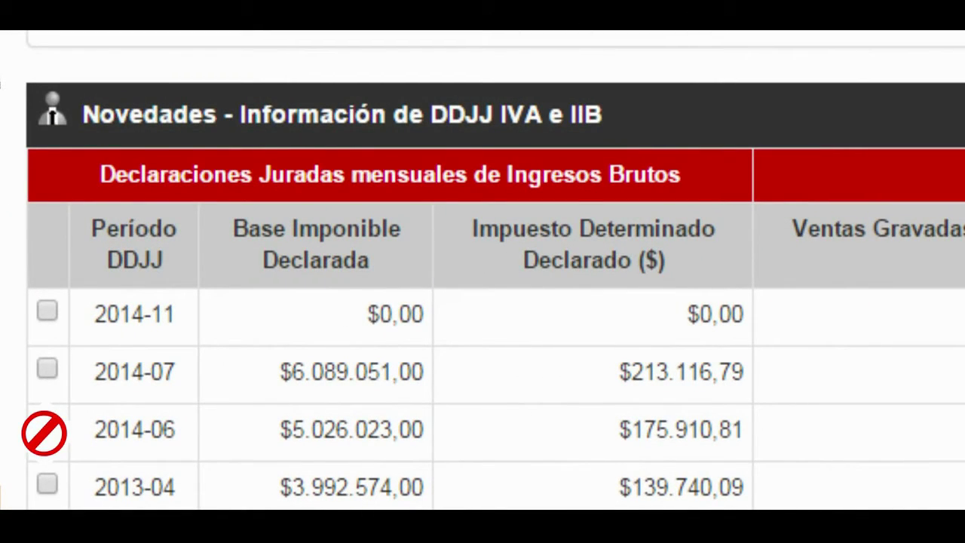
click(47, 368)
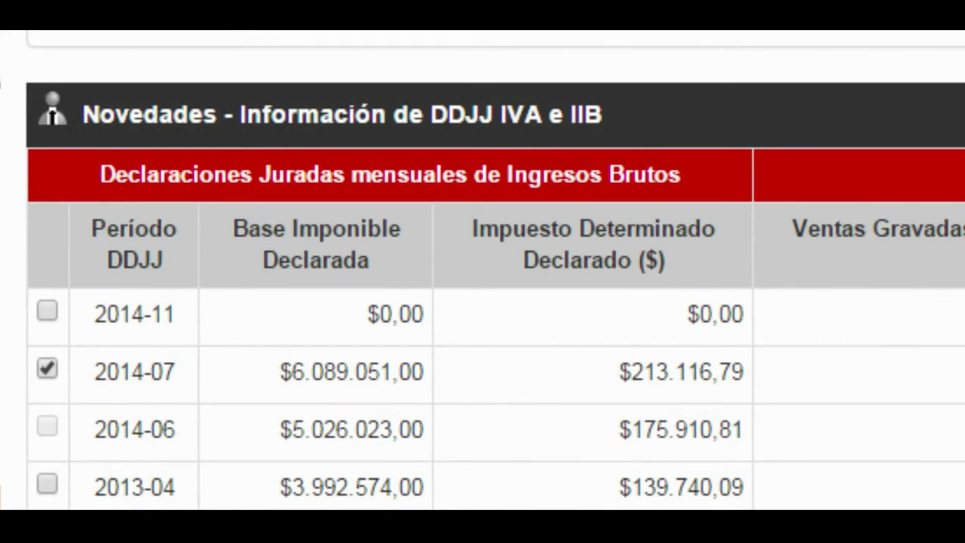
key(space)
key(space)
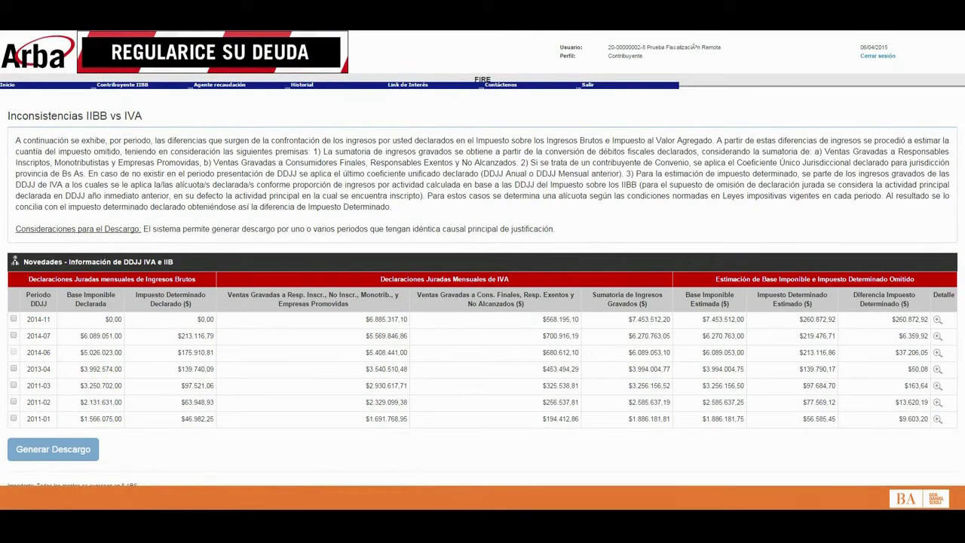
click(13, 368)
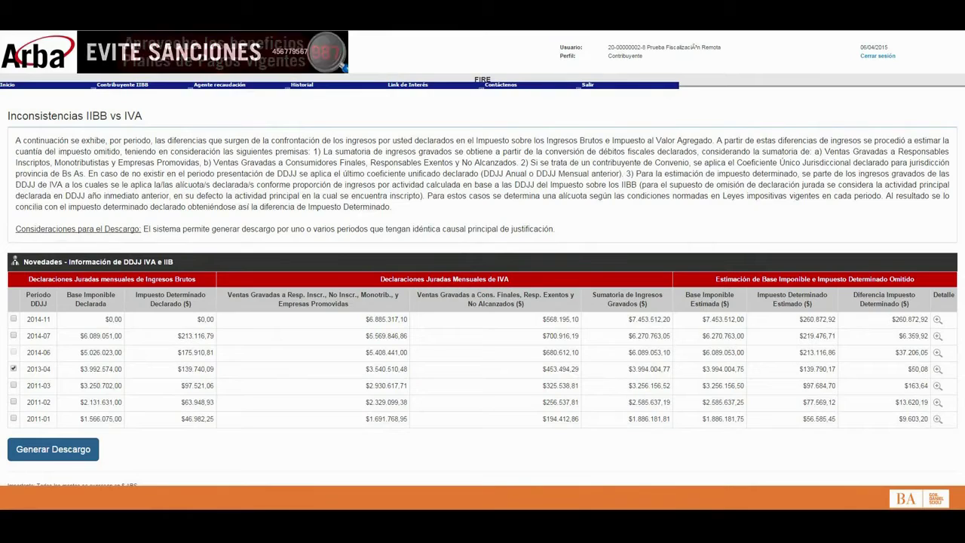
Generate the 2013-04 descargo, answer C - NO and option B, then exit without responding
click(52, 448)
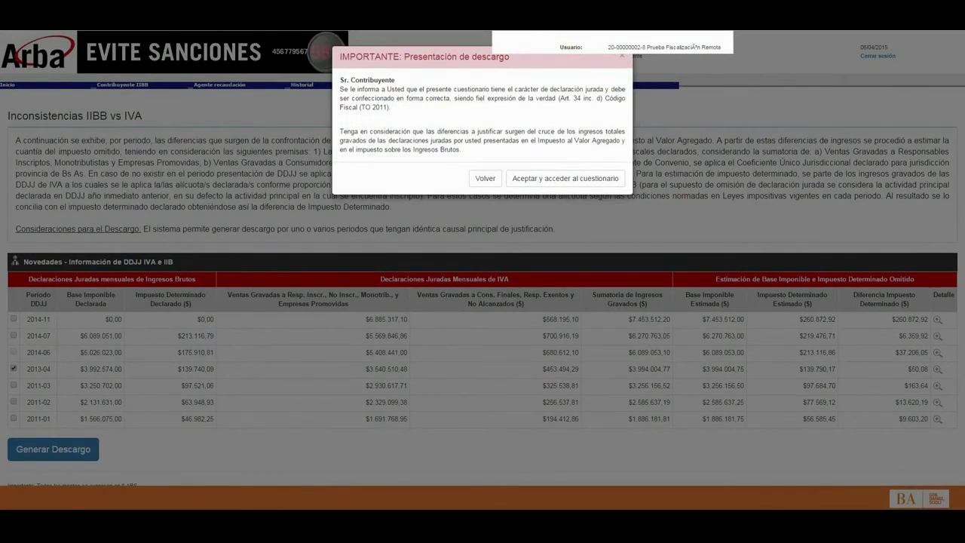
click(566, 178)
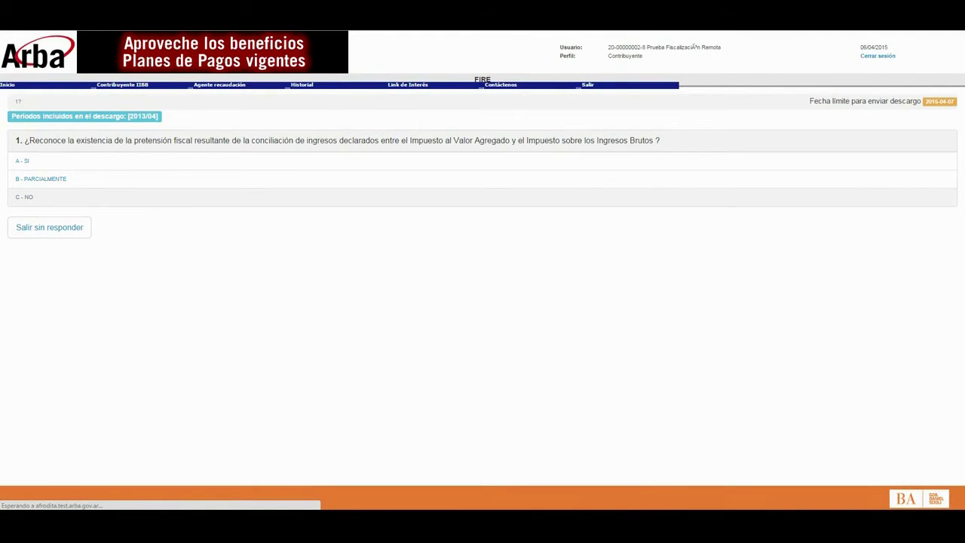
click(24, 197)
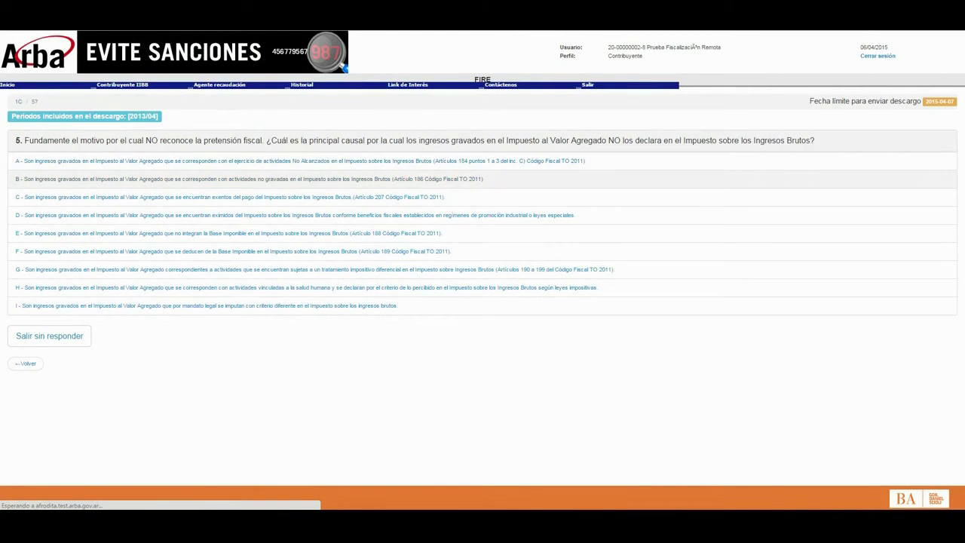
click(30, 179)
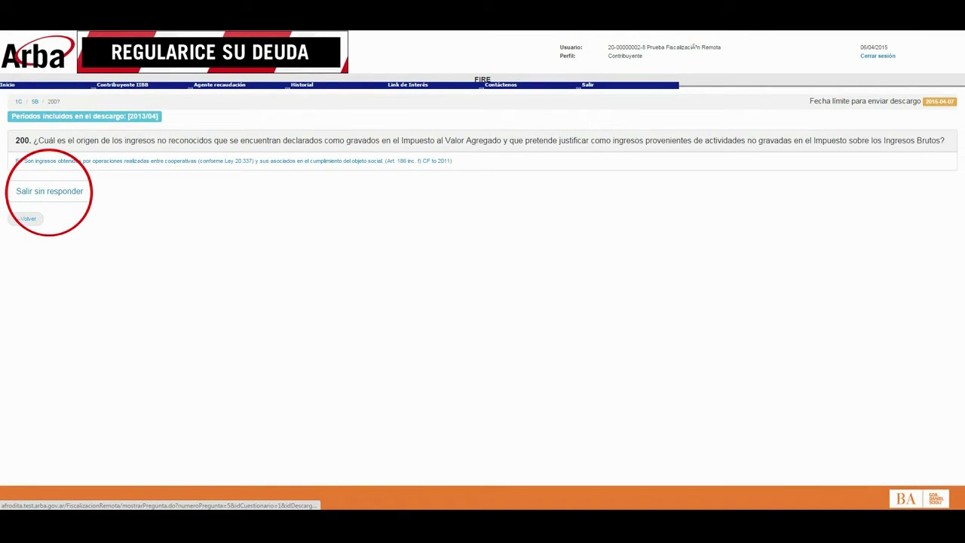
click(49, 191)
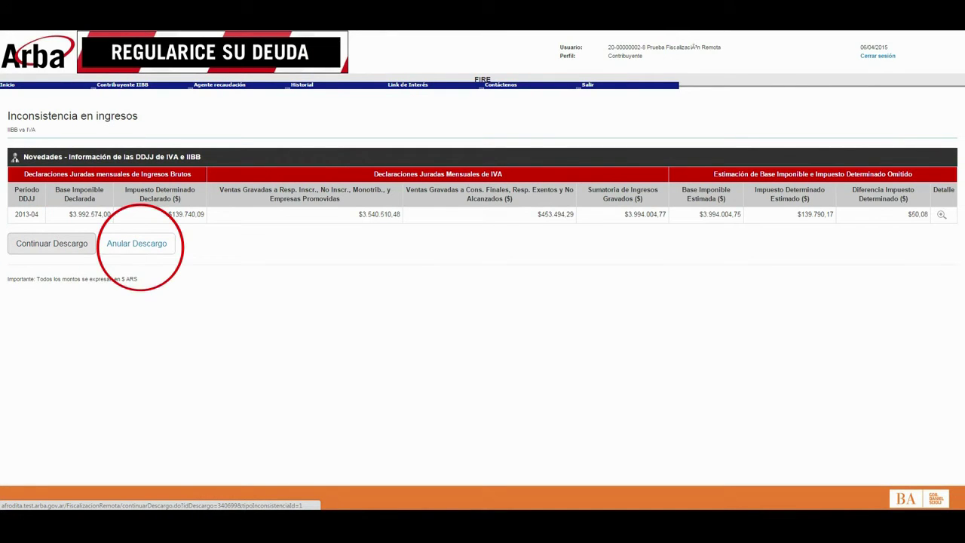
Cancel annulling the pending 2013-04 descargo and continue its questionnaire at question 200
click(137, 243)
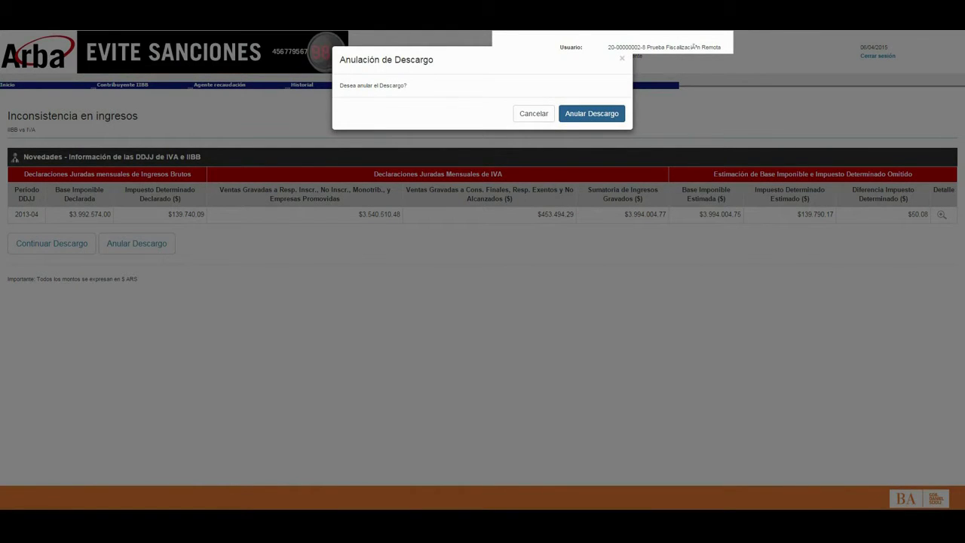
key(Escape)
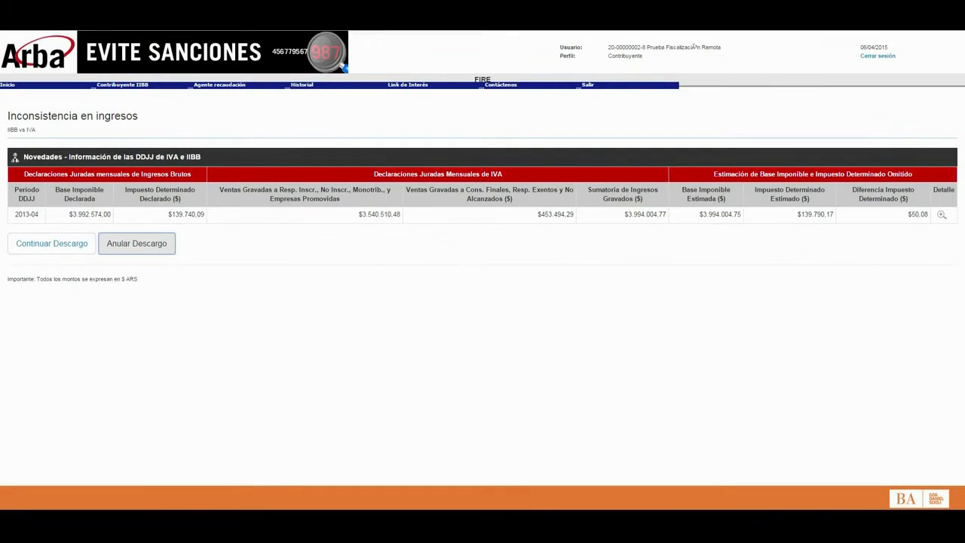
click(52, 243)
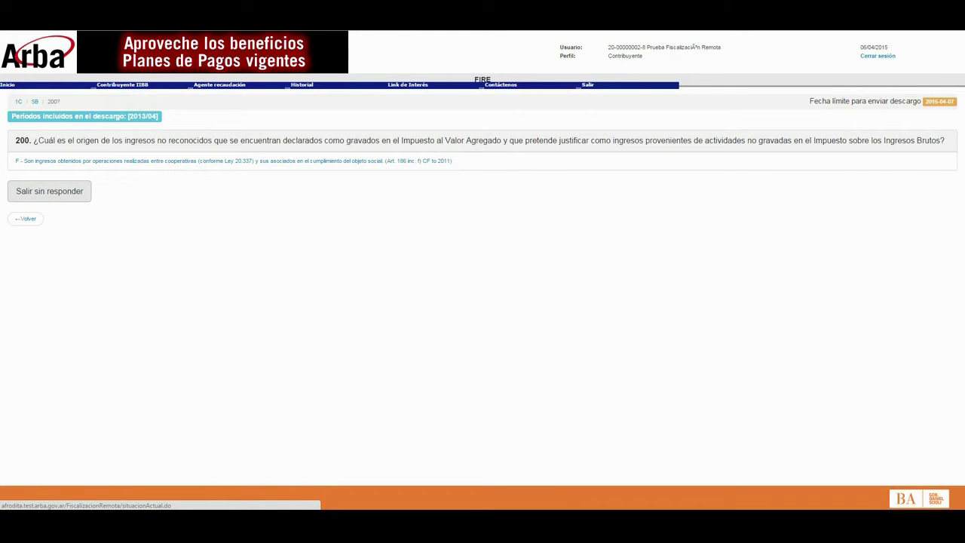
Reopen question 5, change it to A (No Alcanzados), and answer A (rental as owner) on question 100
click(26, 218)
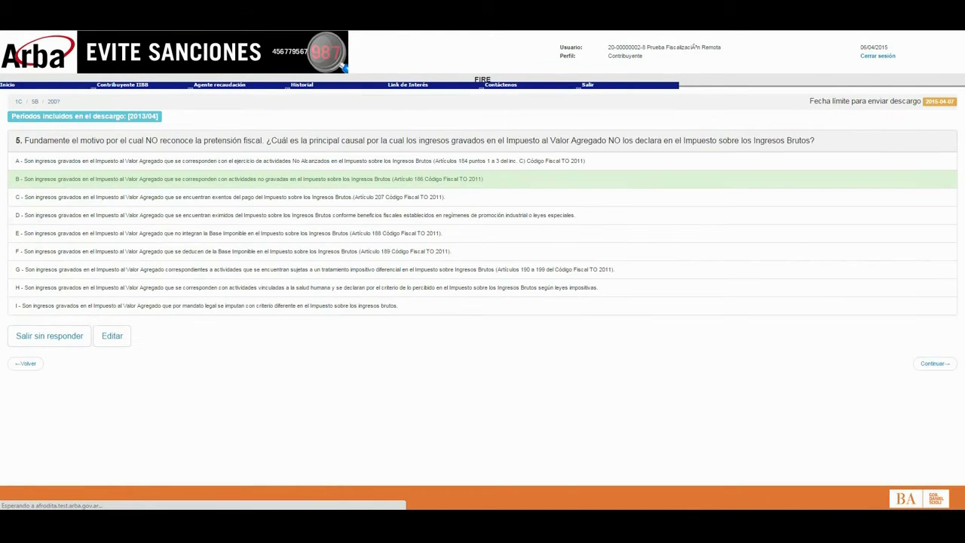
click(934, 364)
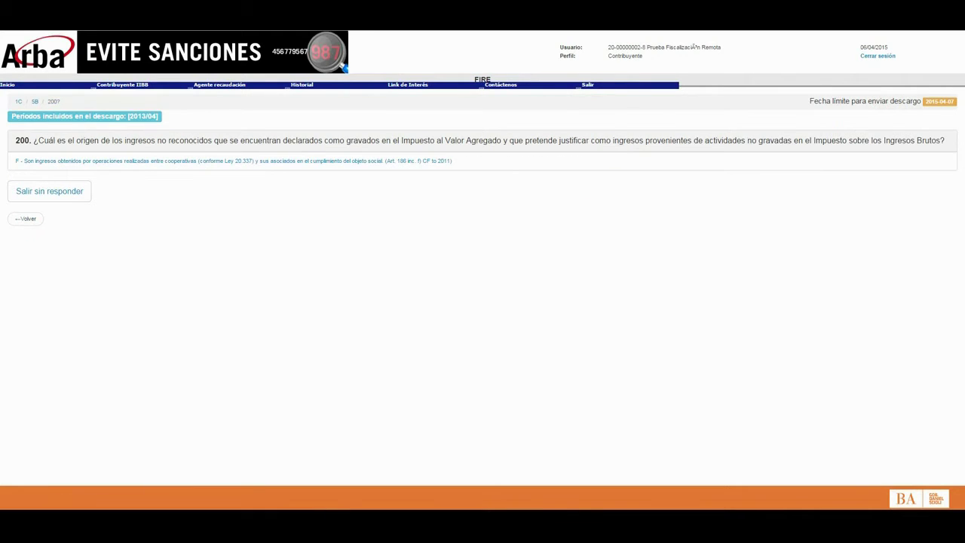
click(25, 219)
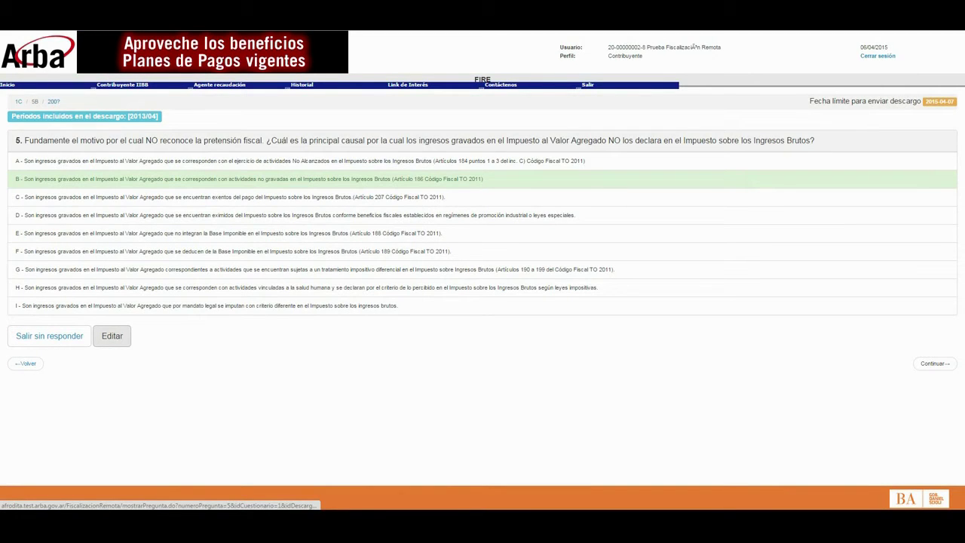
click(113, 336)
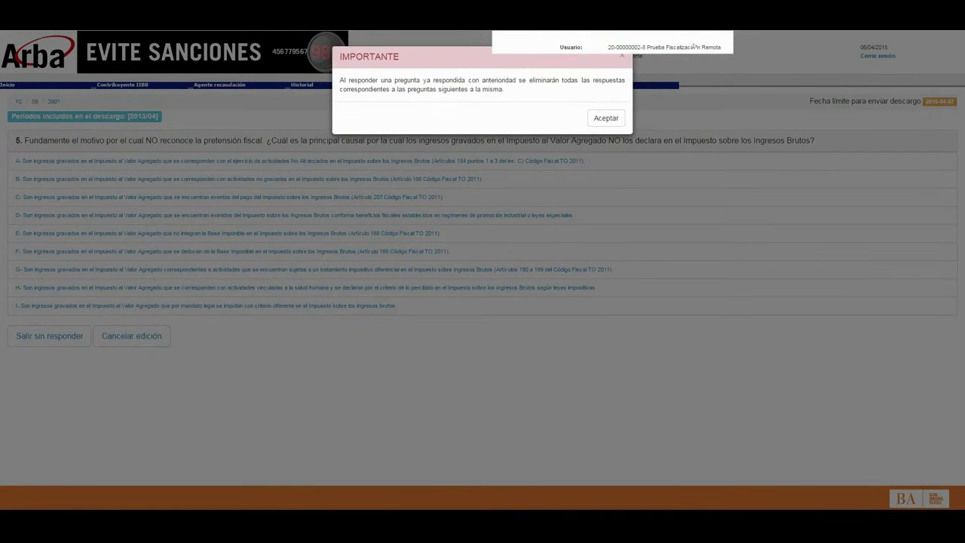
click(133, 341)
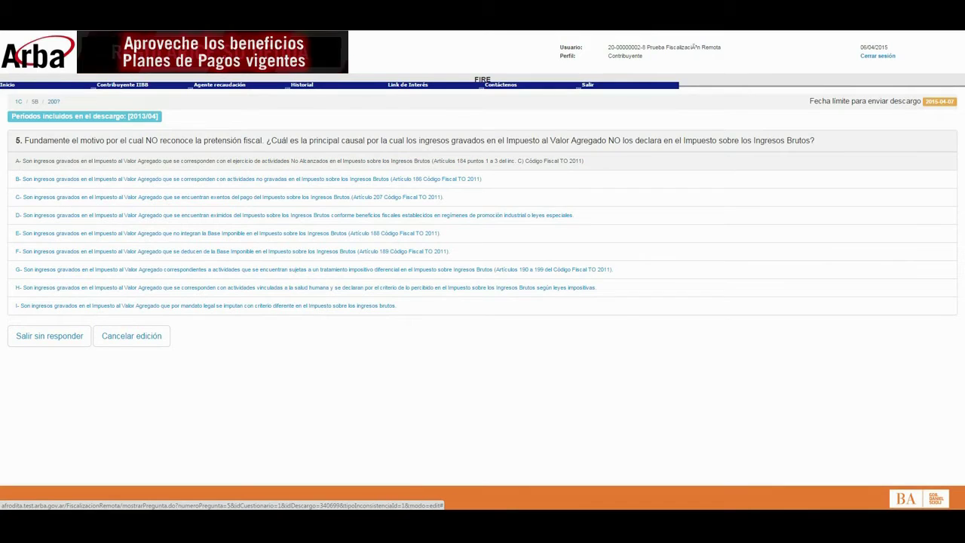
click(226, 161)
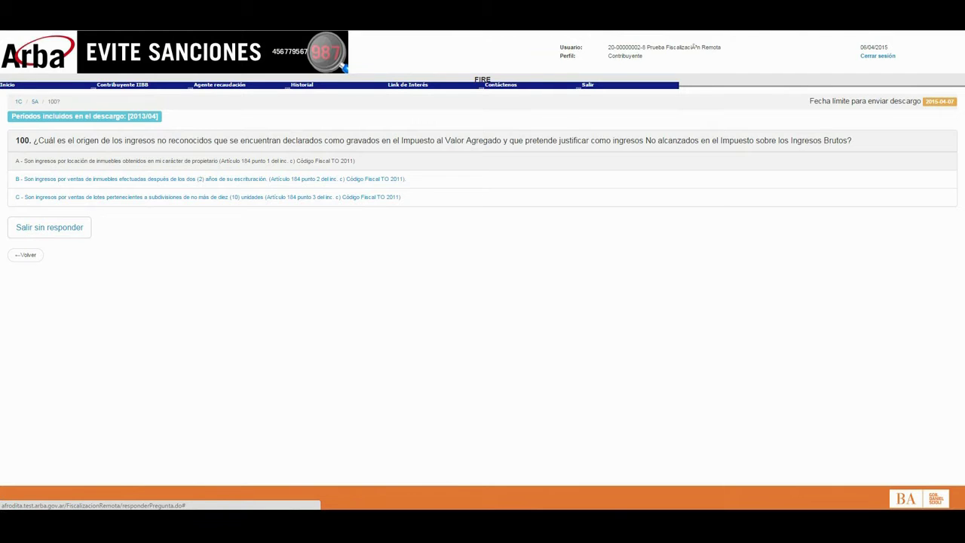
click(185, 160)
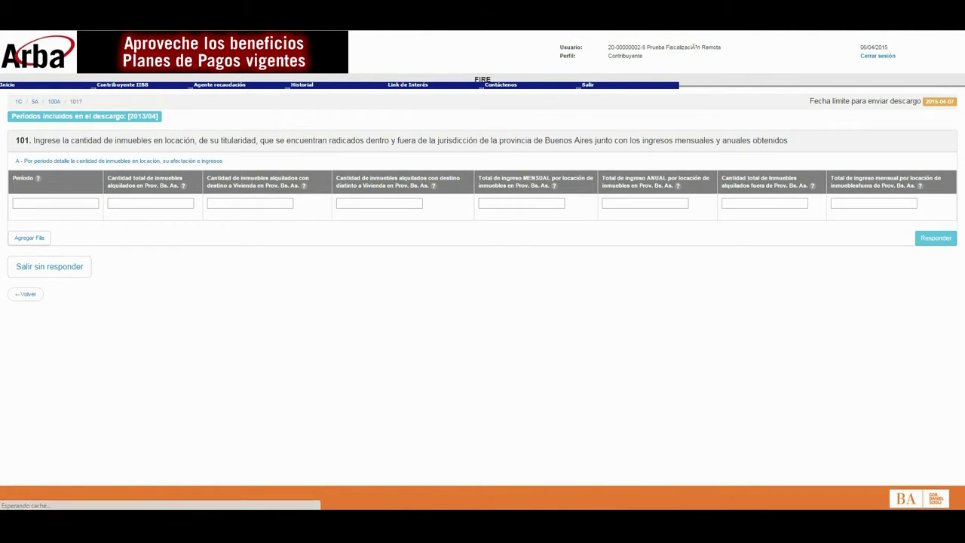